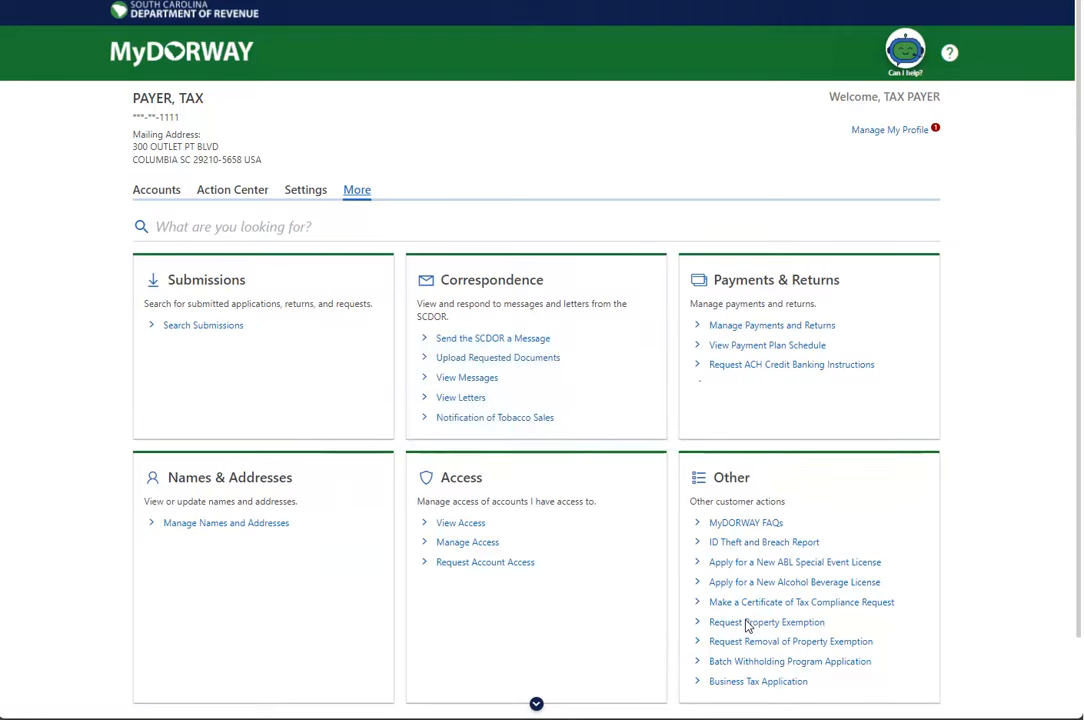
# Start a PT-401 exemption request with SSN as the taxpayer ID type and continue to Contact Information
pyautogui.click(748, 622)
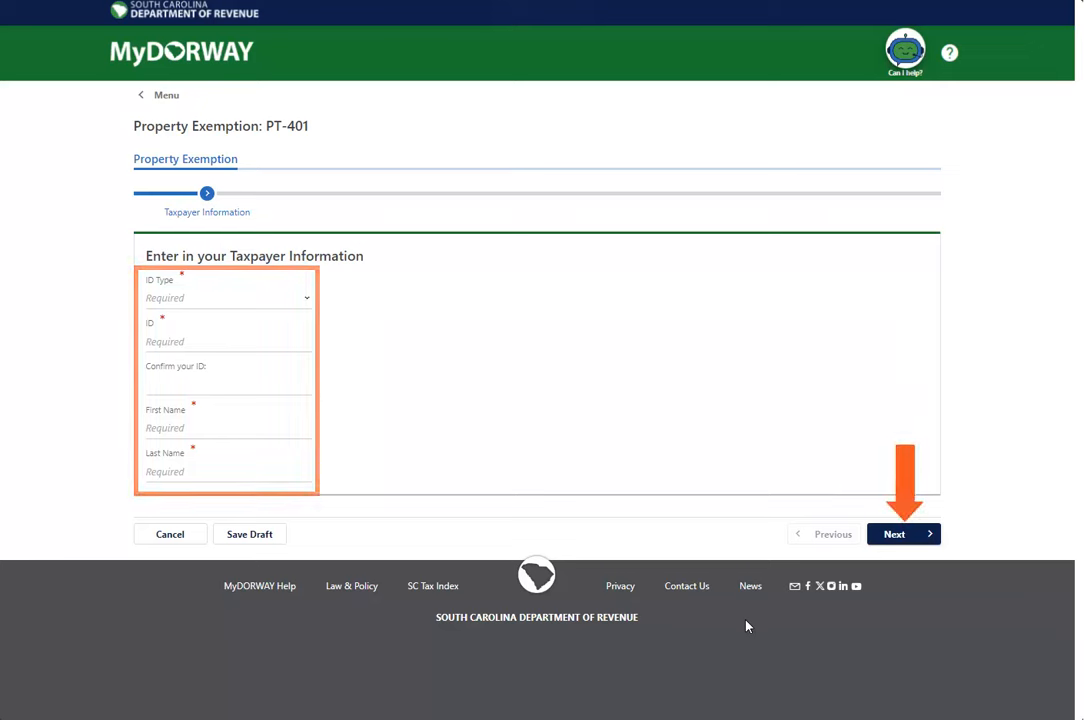
pyautogui.click(265, 306)
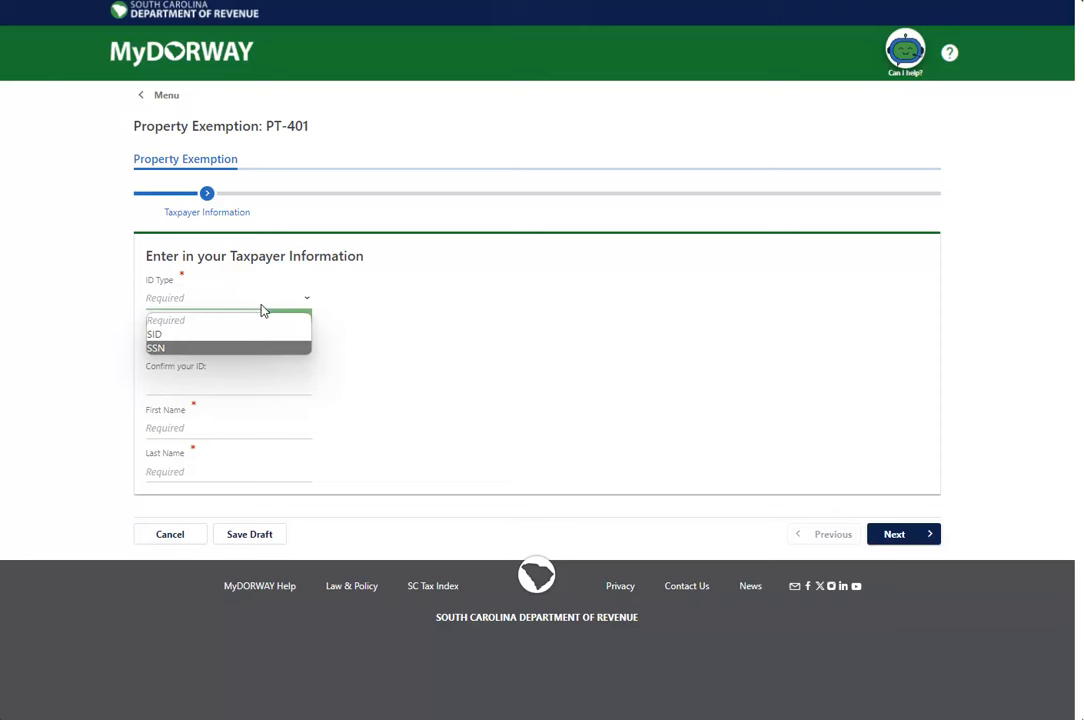
pyautogui.click(258, 349)
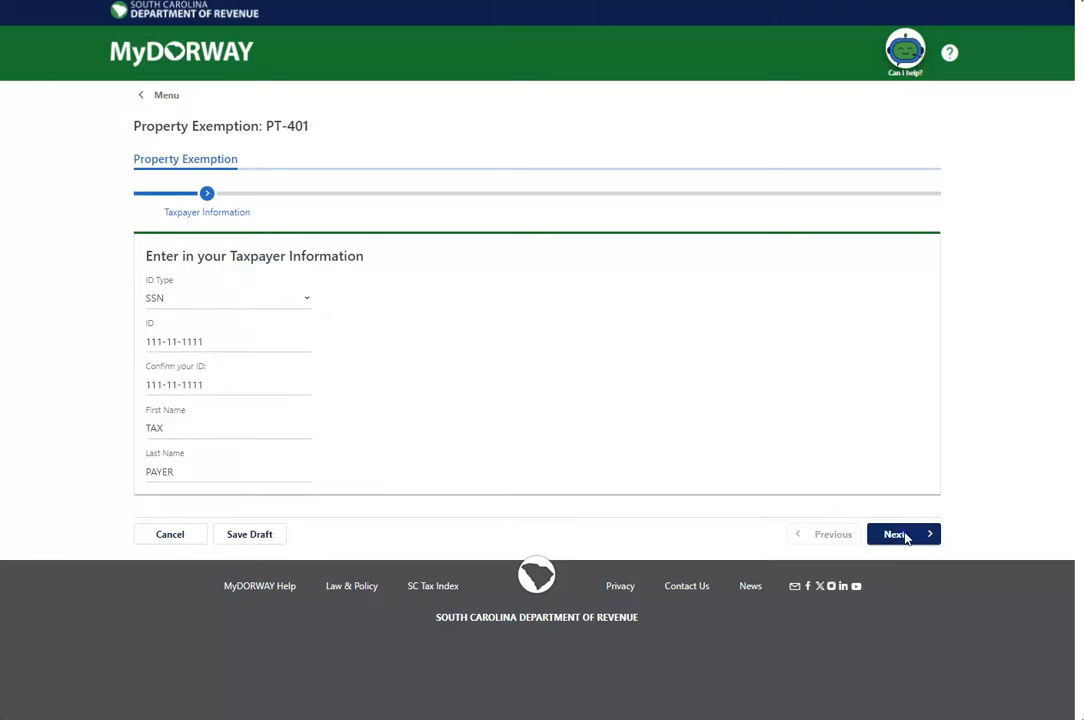
pyautogui.click(898, 535)
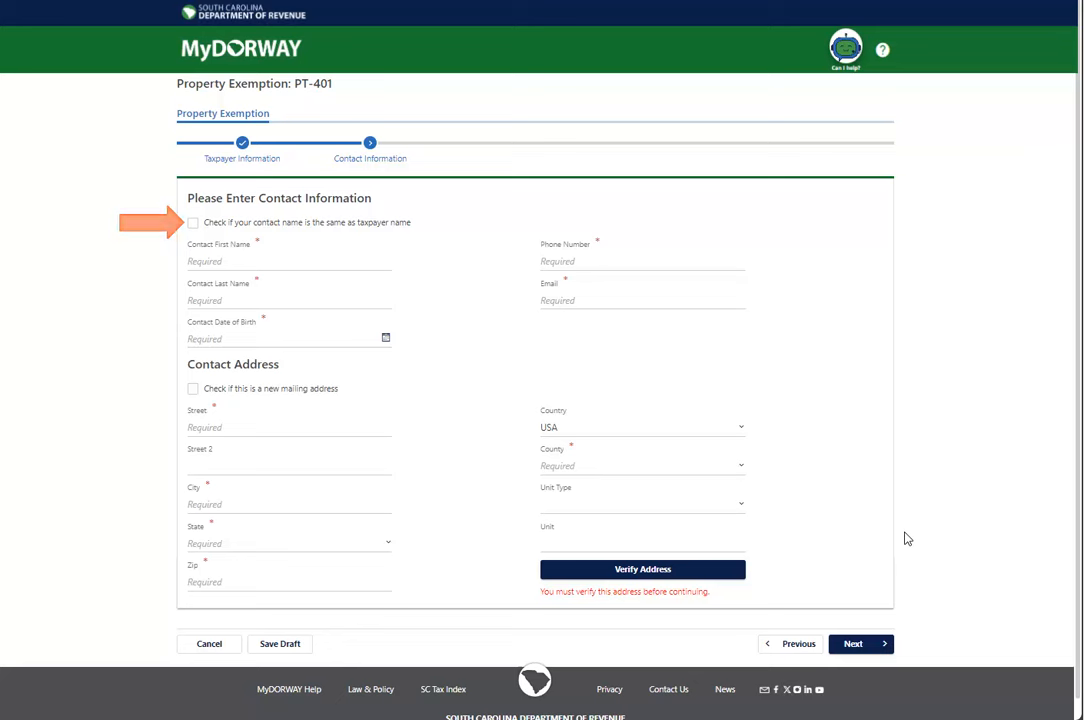
# Use the taxpayer's name as the contact name and save the verified ZIP+4 mailing address
pyautogui.click(193, 223)
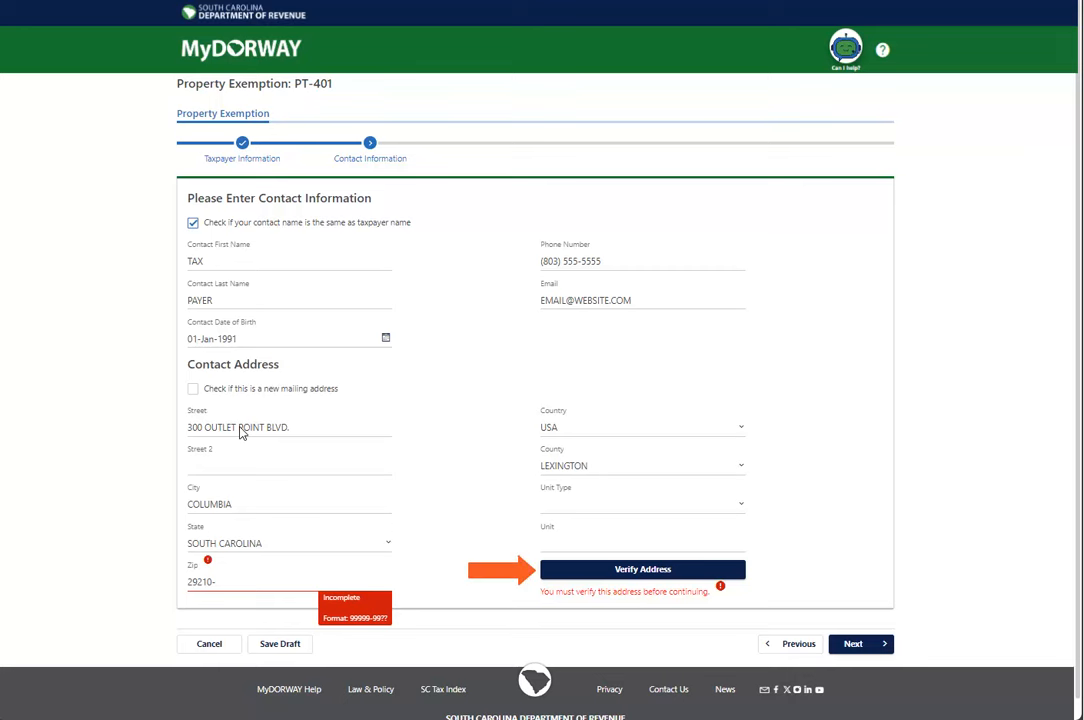
pyautogui.click(614, 574)
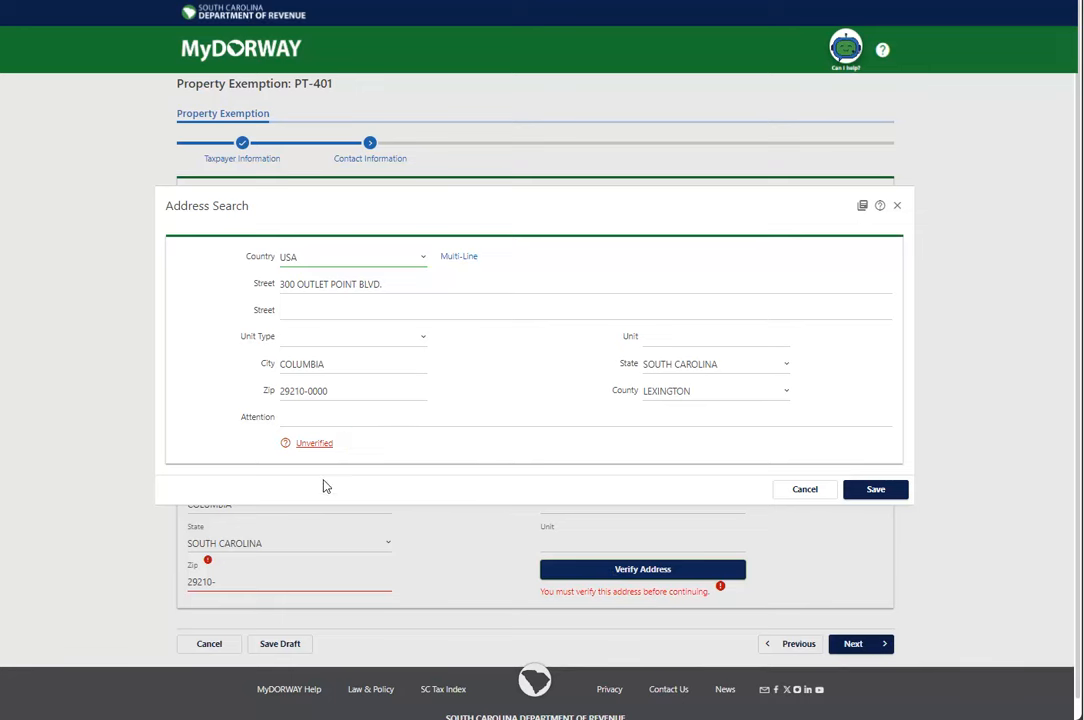
pyautogui.click(316, 444)
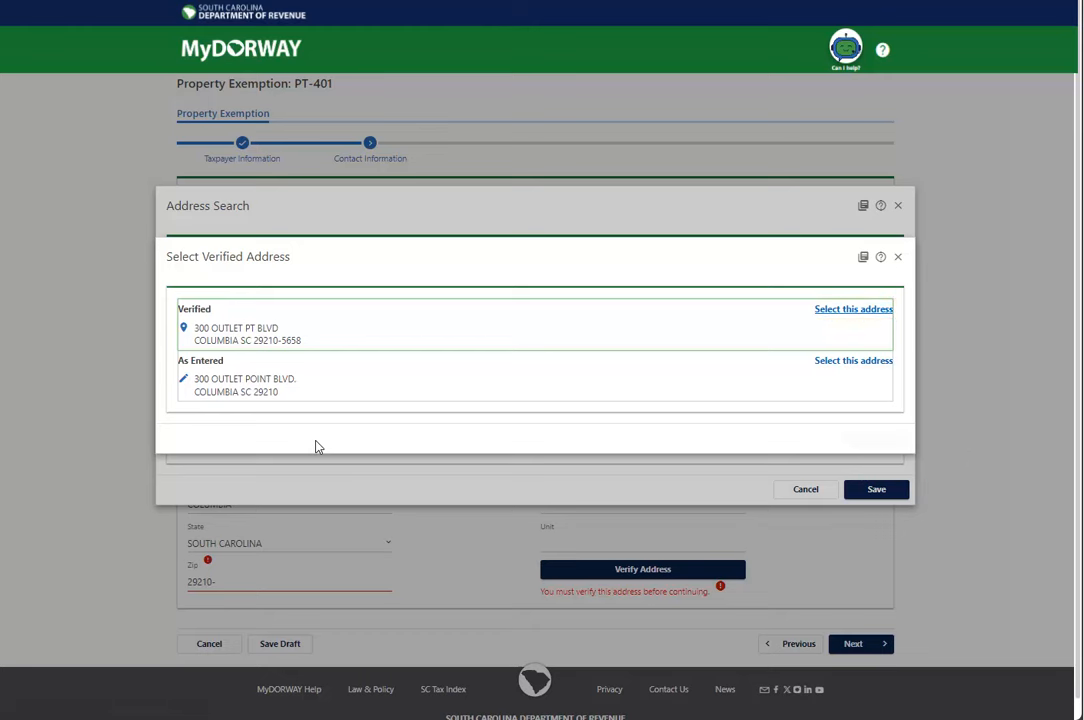
pyautogui.click(860, 315)
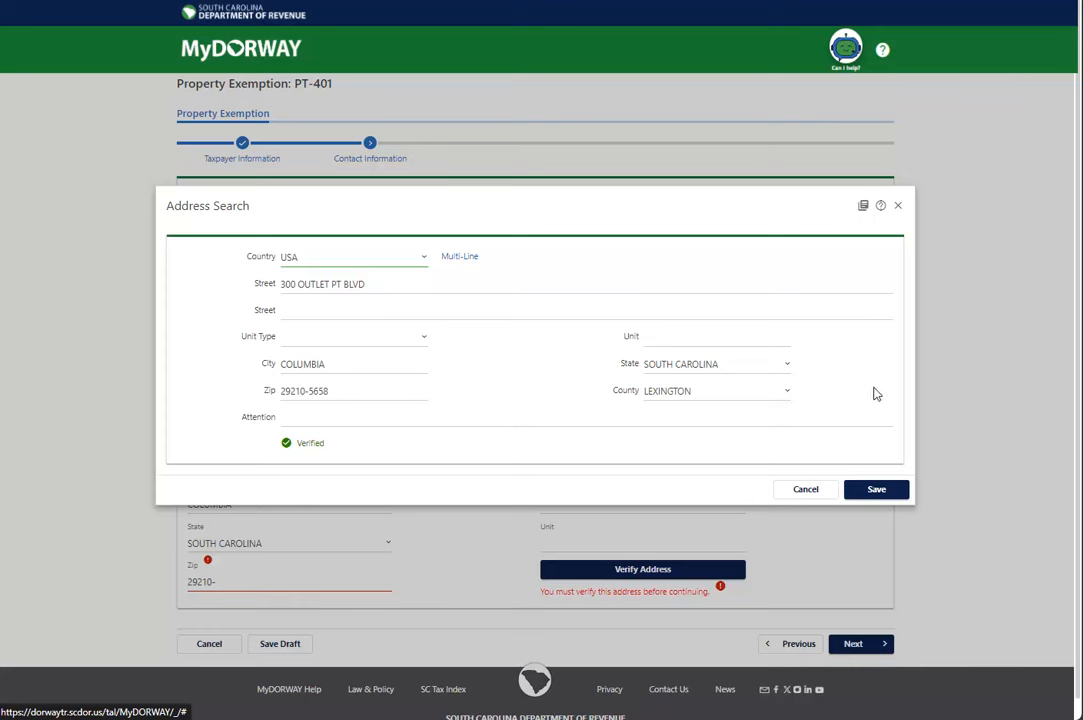
pyautogui.click(876, 489)
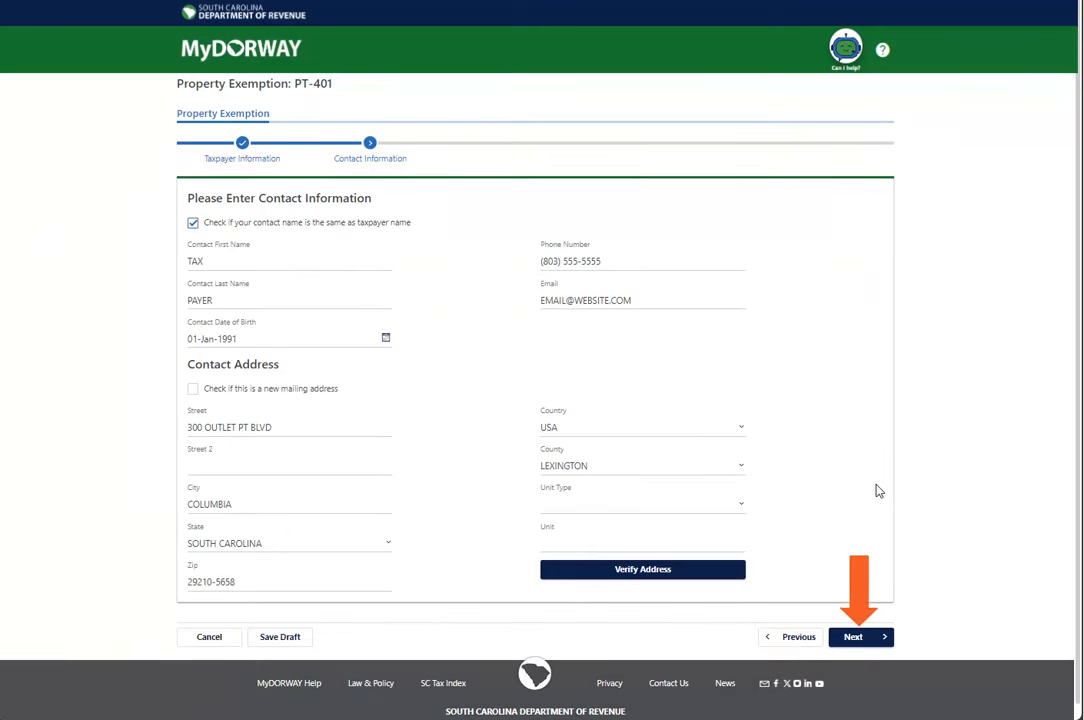
# Set the application type to Individual and the property type to Personal Property, then continue
pyautogui.click(855, 637)
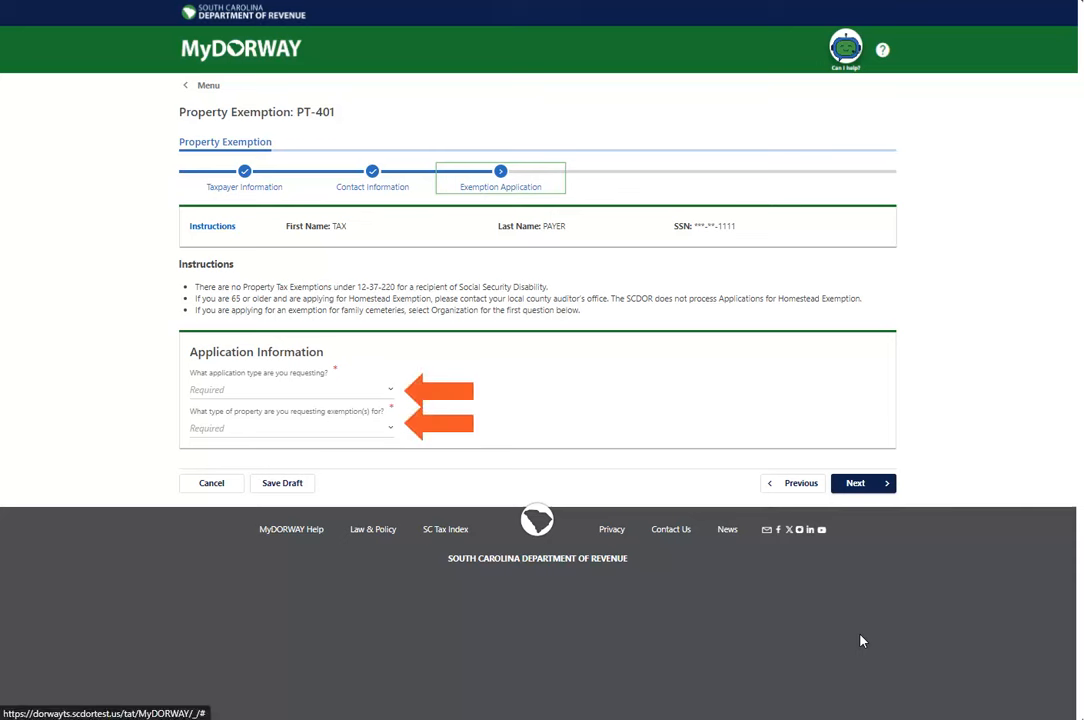
pyautogui.click(279, 393)
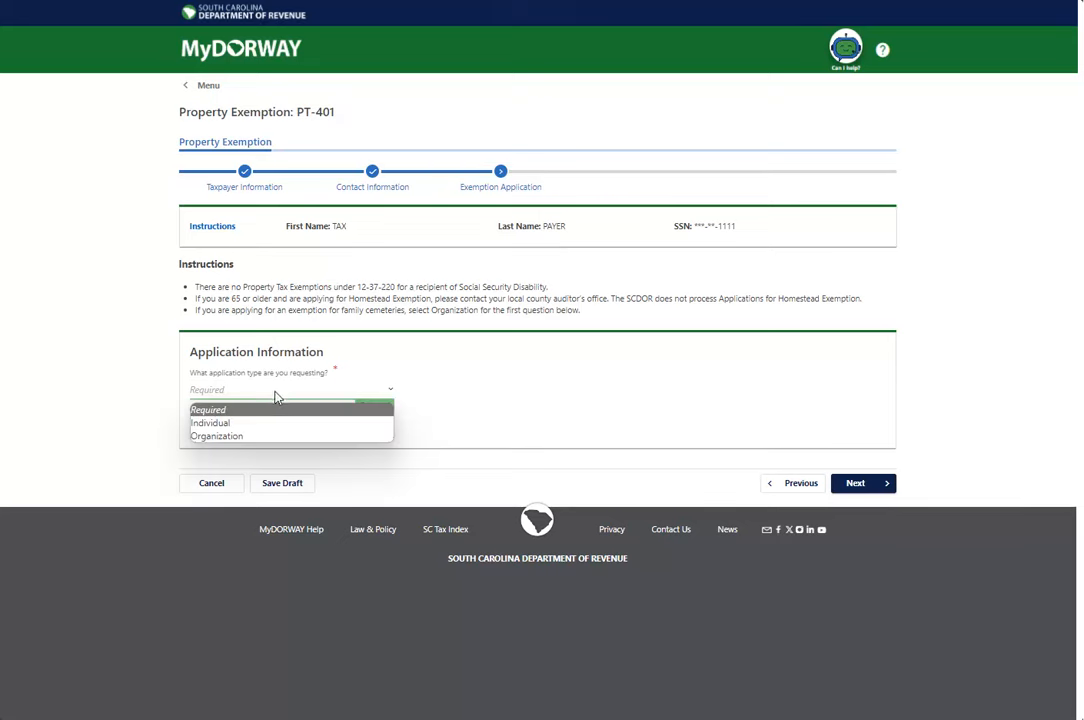
pyautogui.click(270, 423)
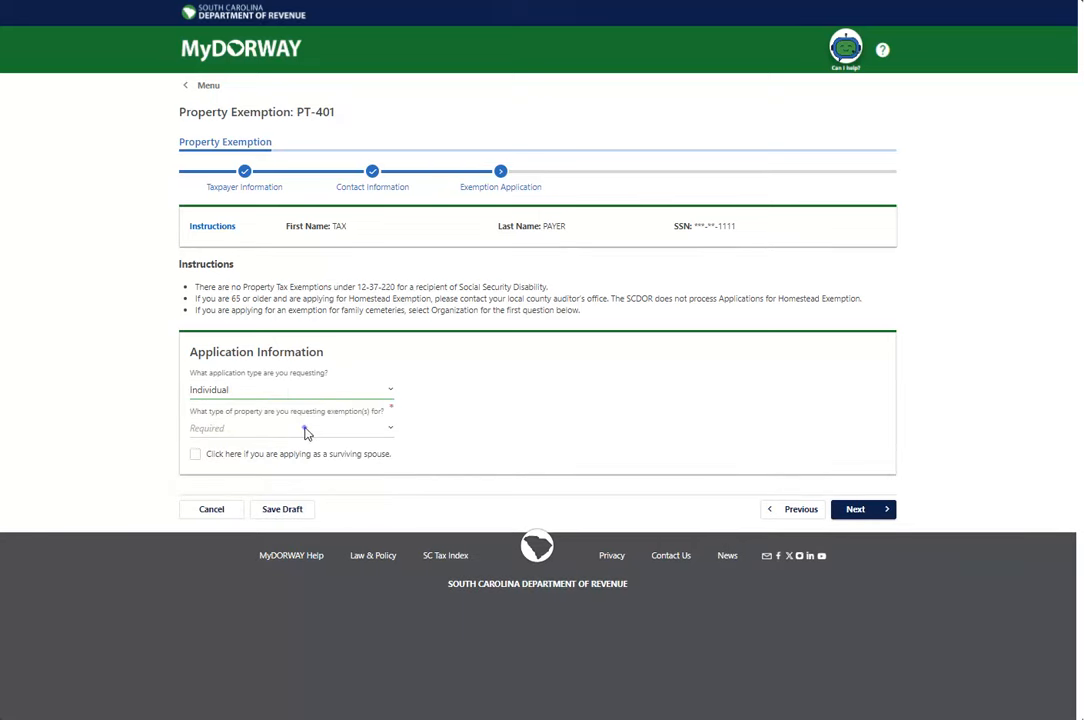
pyautogui.click(307, 430)
pyautogui.click(283, 476)
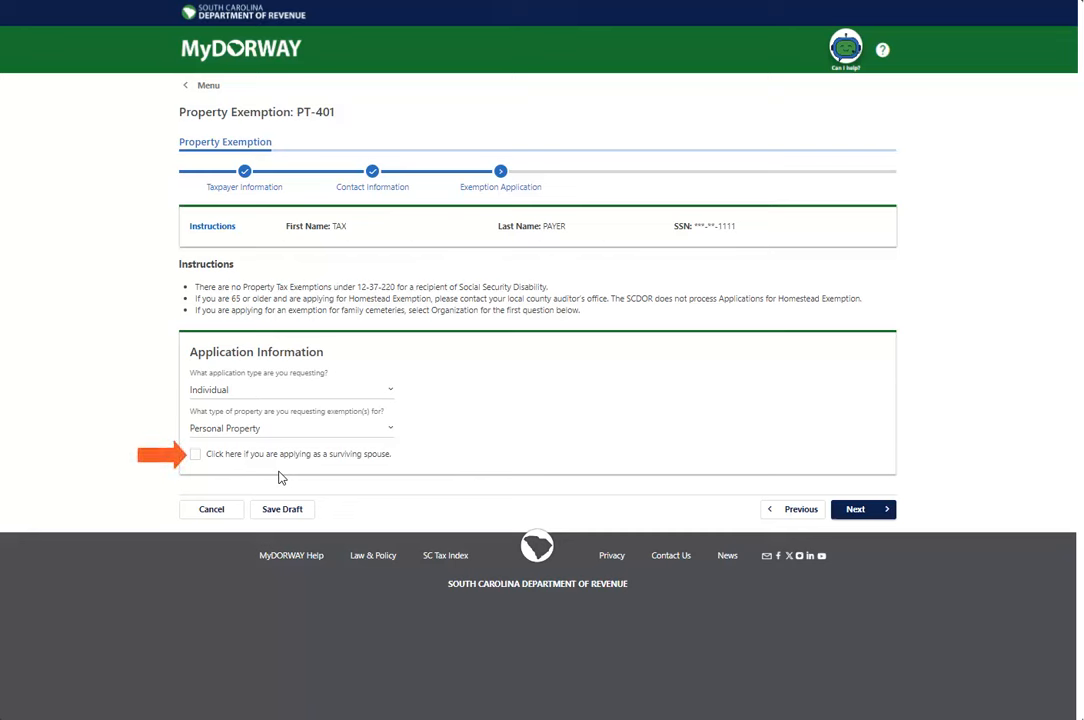
pyautogui.press('space')
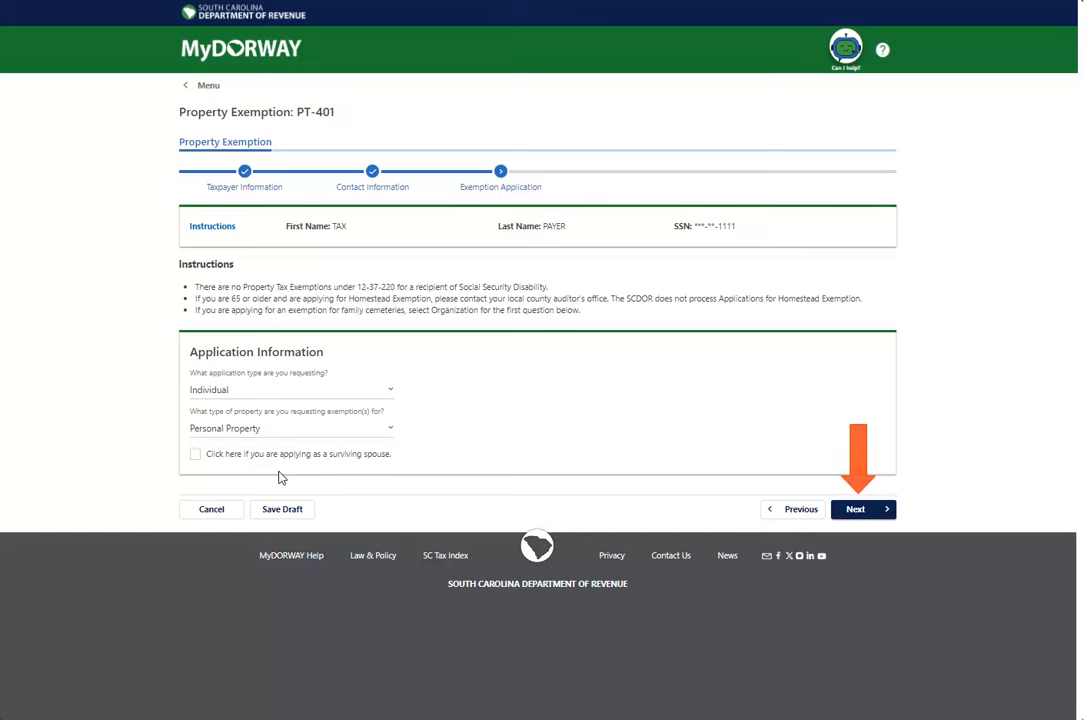
pyautogui.click(856, 510)
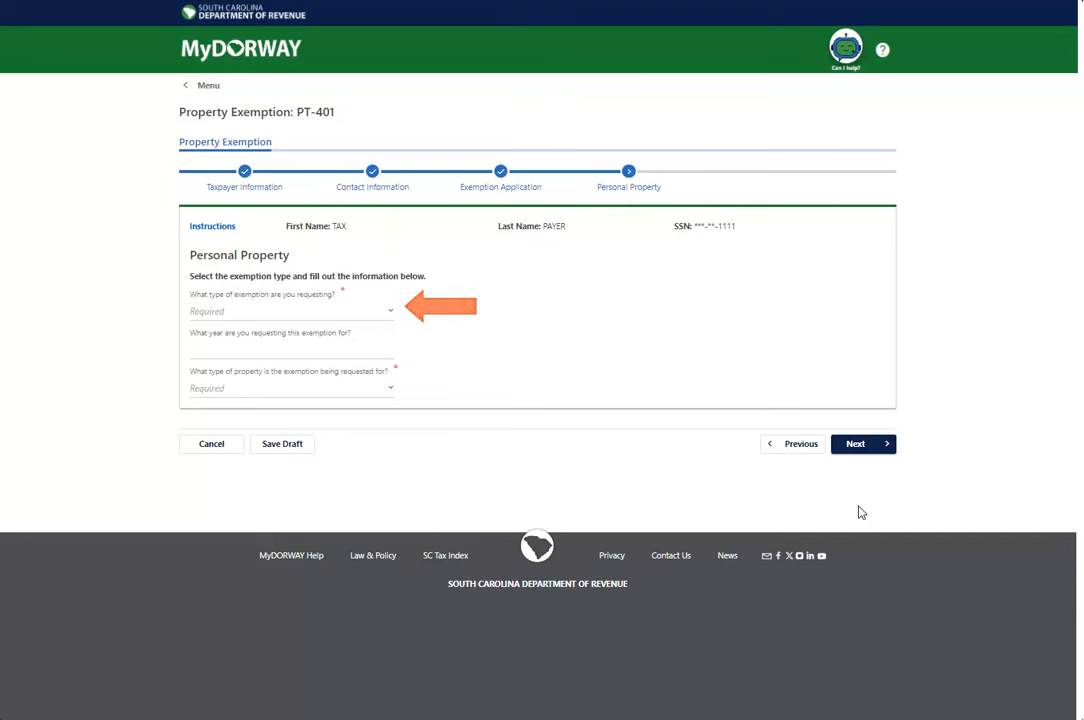
# Request a Disabled veterans exemption for year 20XX on an Automobile and go to the summary
pyautogui.click(346, 311)
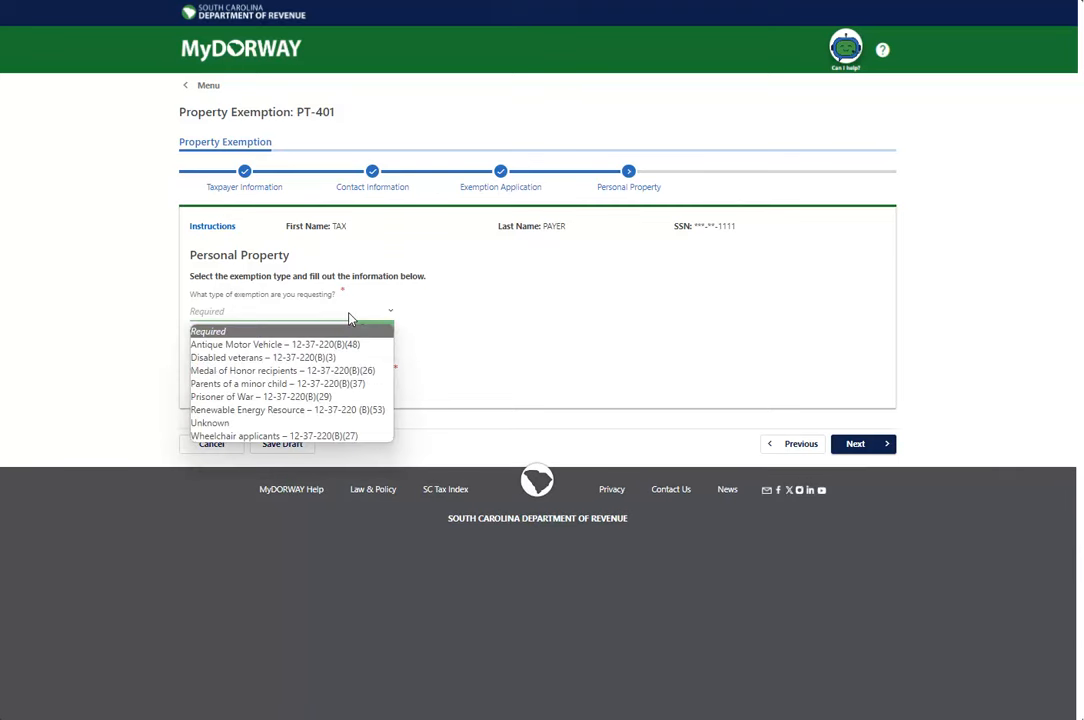
pyautogui.click(298, 357)
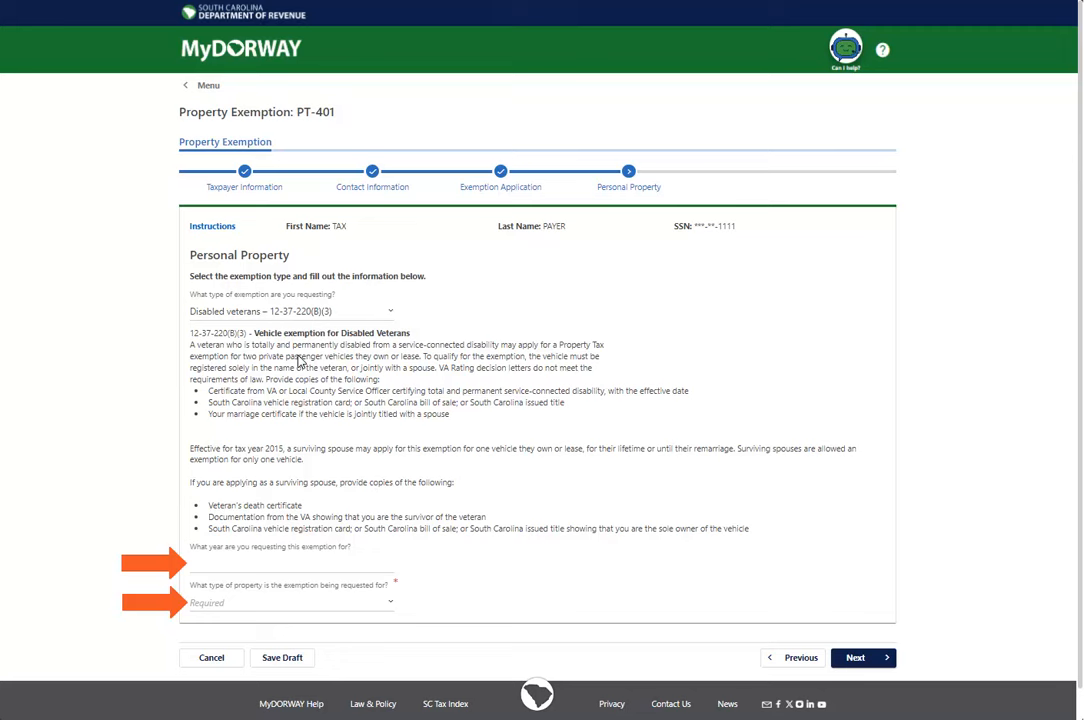
pyautogui.click(207, 566)
pyautogui.write('20XX')
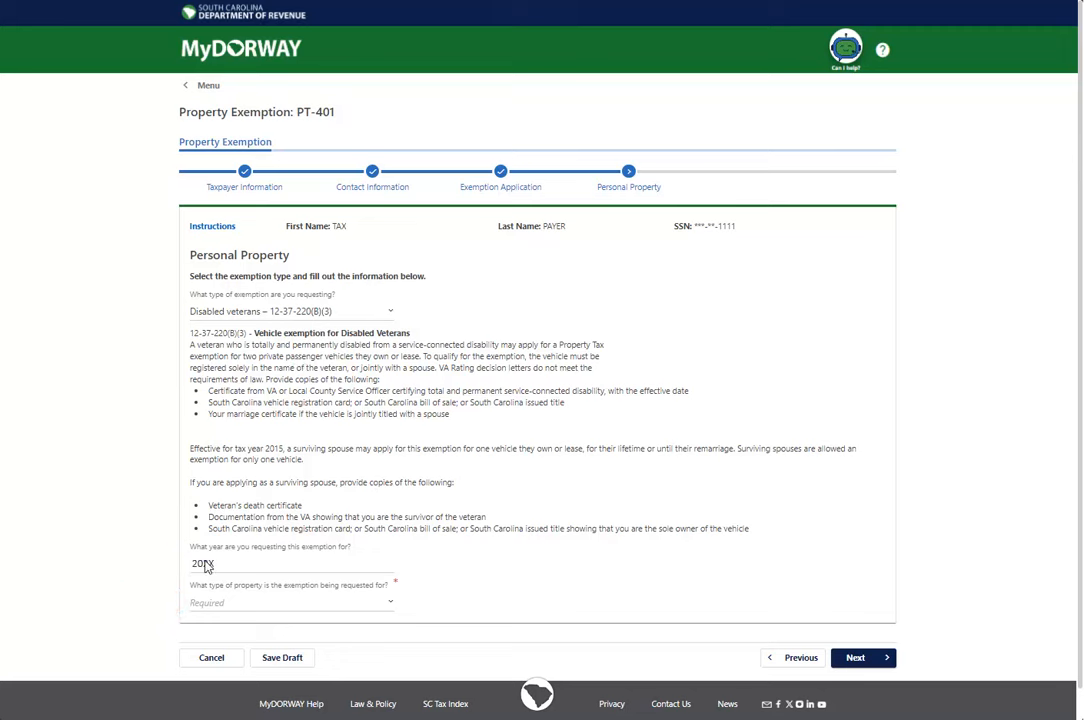
pyautogui.click(285, 603)
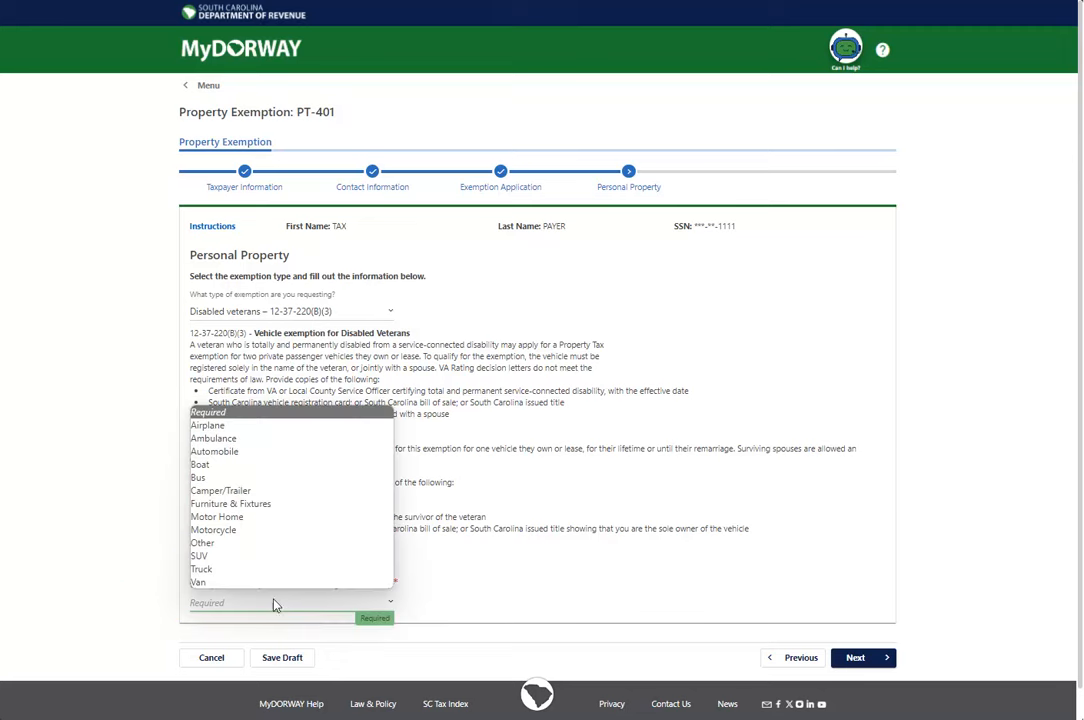
pyautogui.click(251, 453)
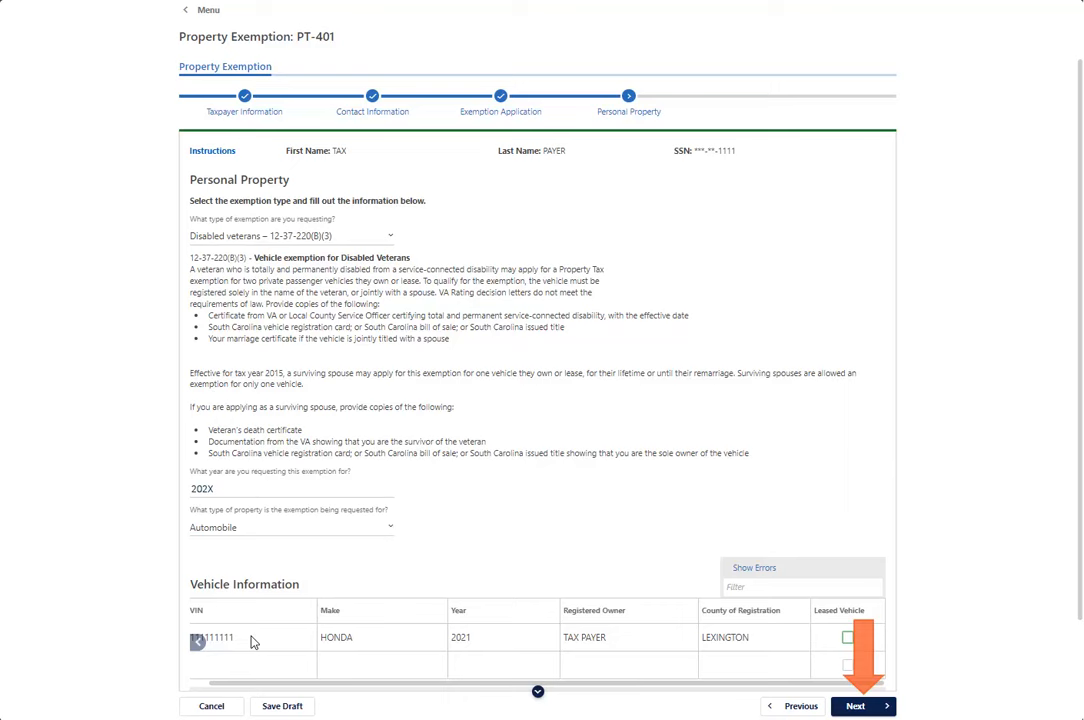
pyautogui.click(856, 706)
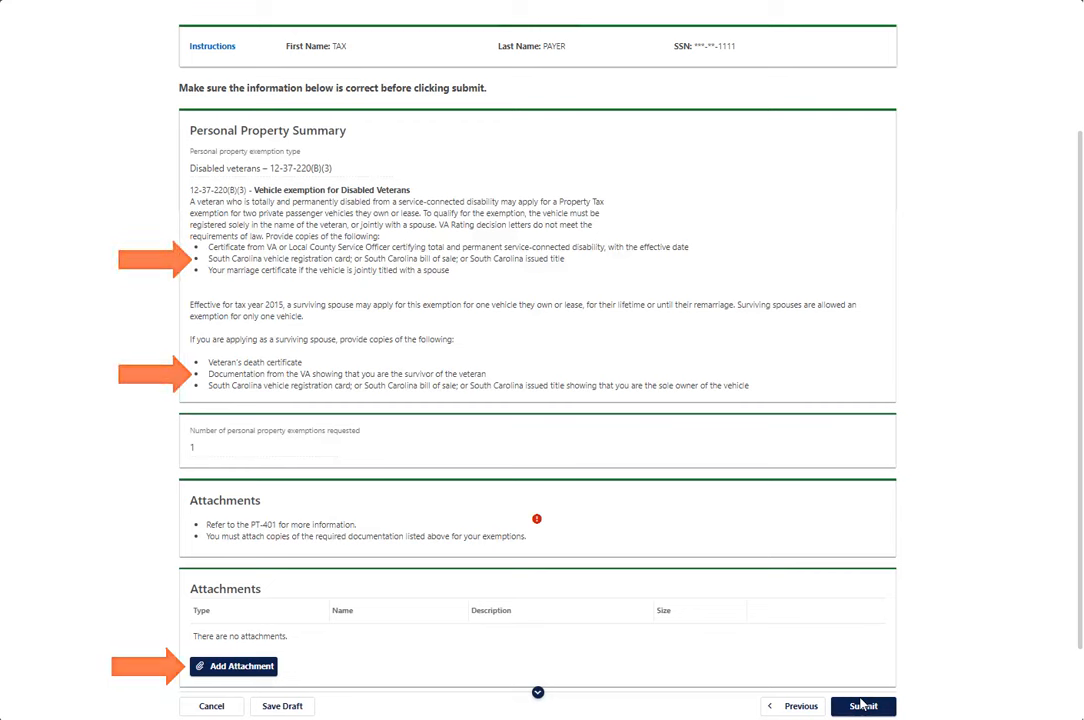
# Attach the VA certificate file described as 'Certificate from VA' and submit the application
pyautogui.click(254, 669)
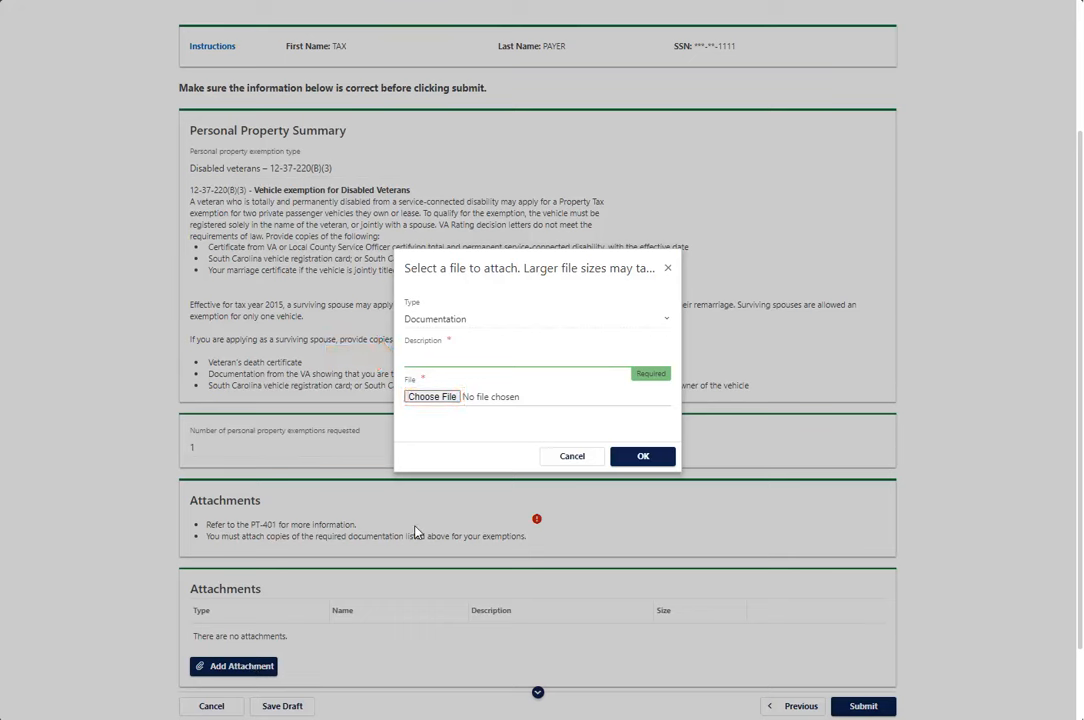
pyautogui.click(436, 357)
pyautogui.write('Certificate from VA')
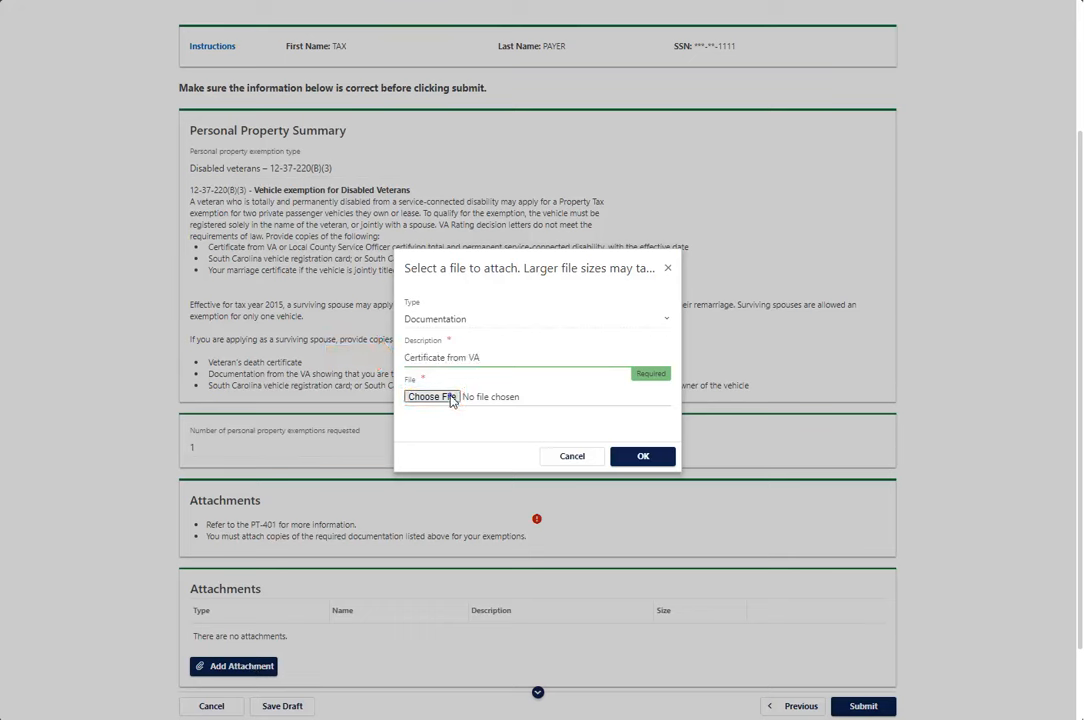
pyautogui.click(450, 396)
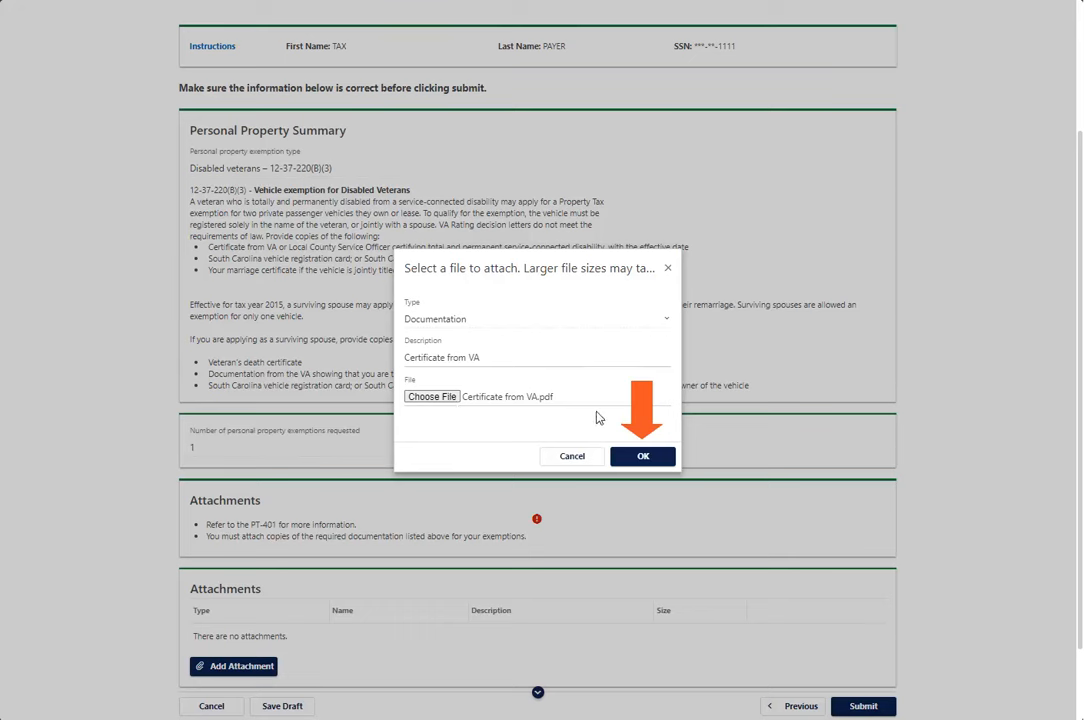
pyautogui.click(645, 458)
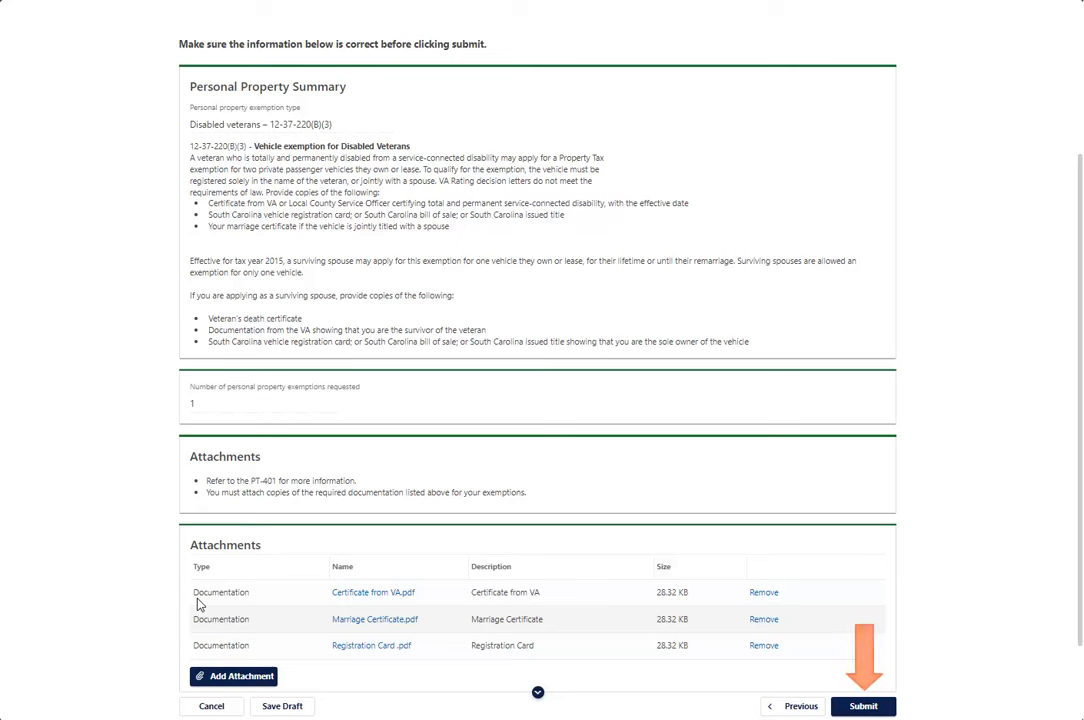
pyautogui.click(858, 708)
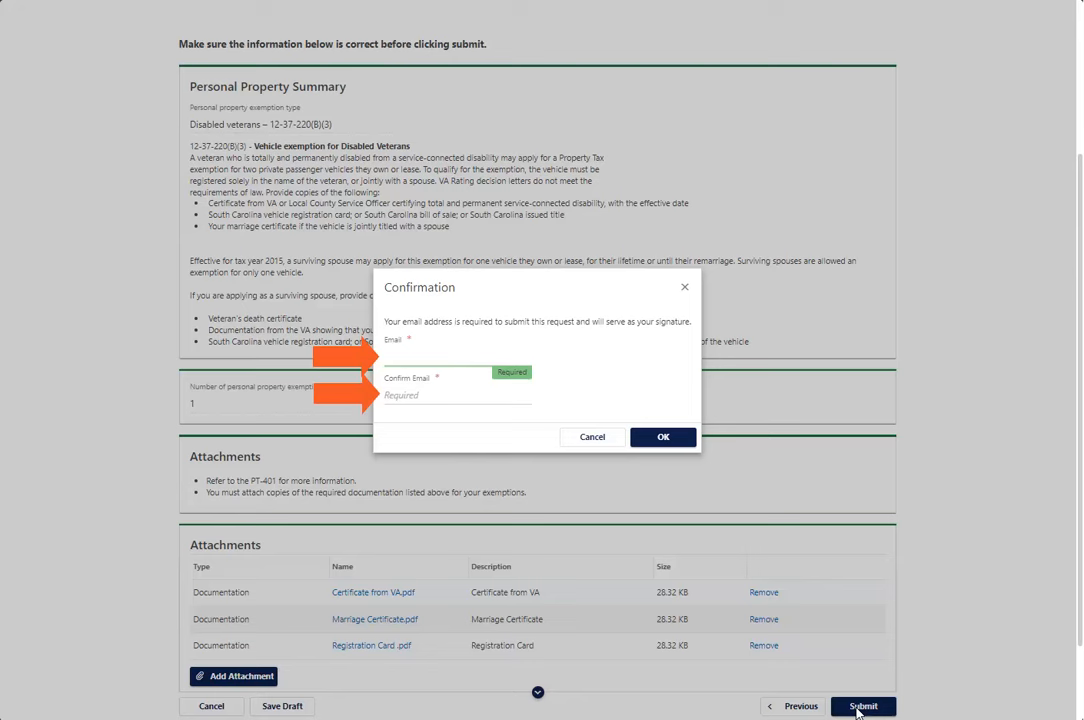
# Enter the signing e-mail address in both Email and Confirm Email, then submit the application
pyautogui.click(420, 357)
pyautogui.write('email@website.com')
pyautogui.click(392, 396)
pyautogui.write('email@website.com')
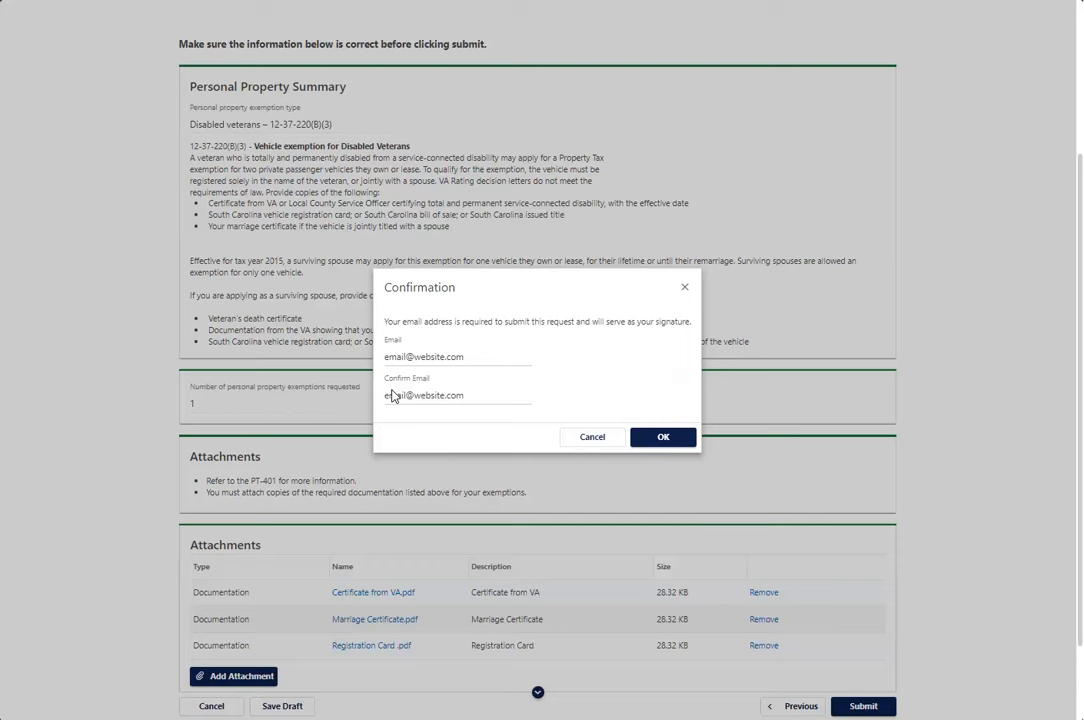
pyautogui.click(664, 437)
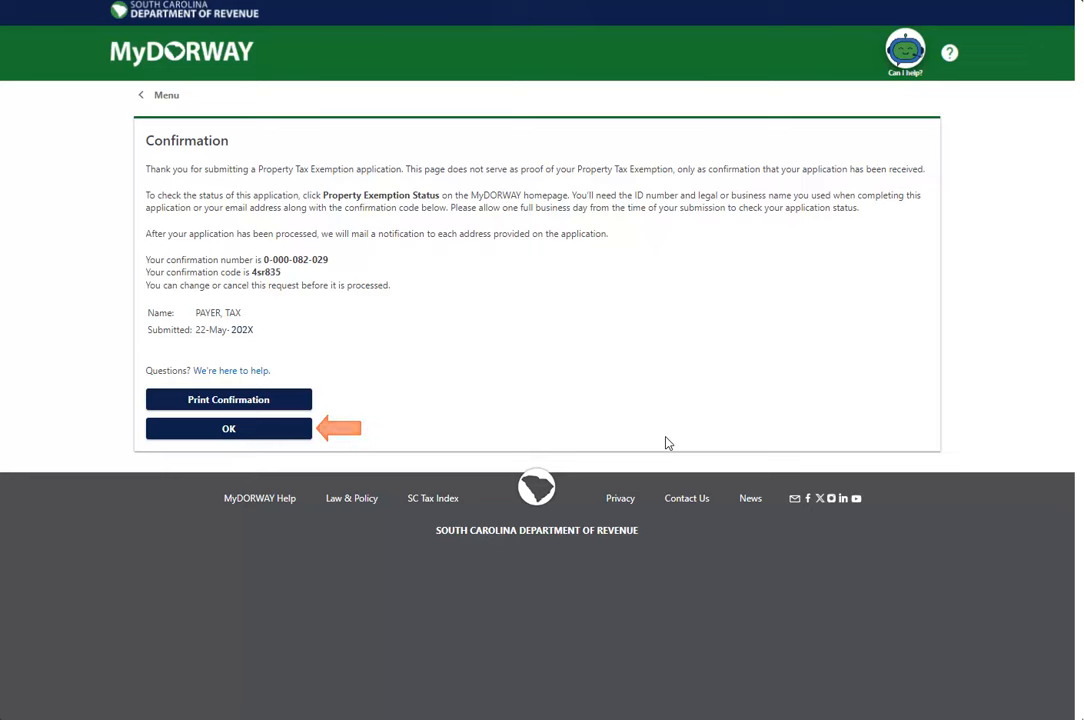
# Return home and open Check Property Exemption Status under Exempt Property Application
pyautogui.click(230, 428)
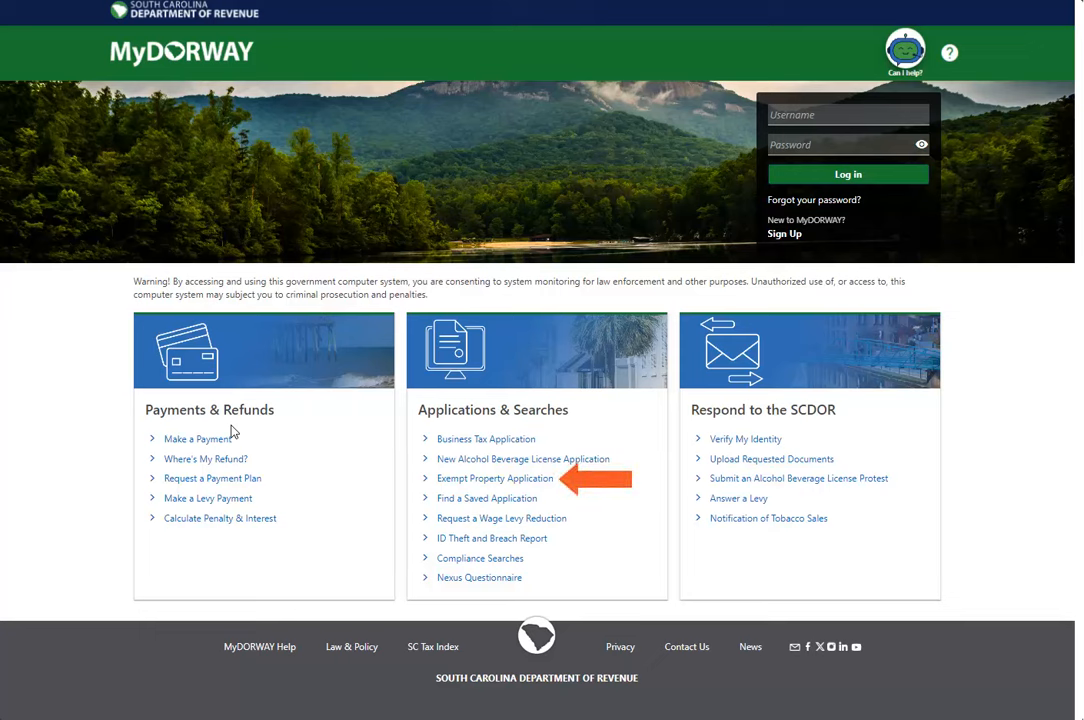
pyautogui.click(527, 480)
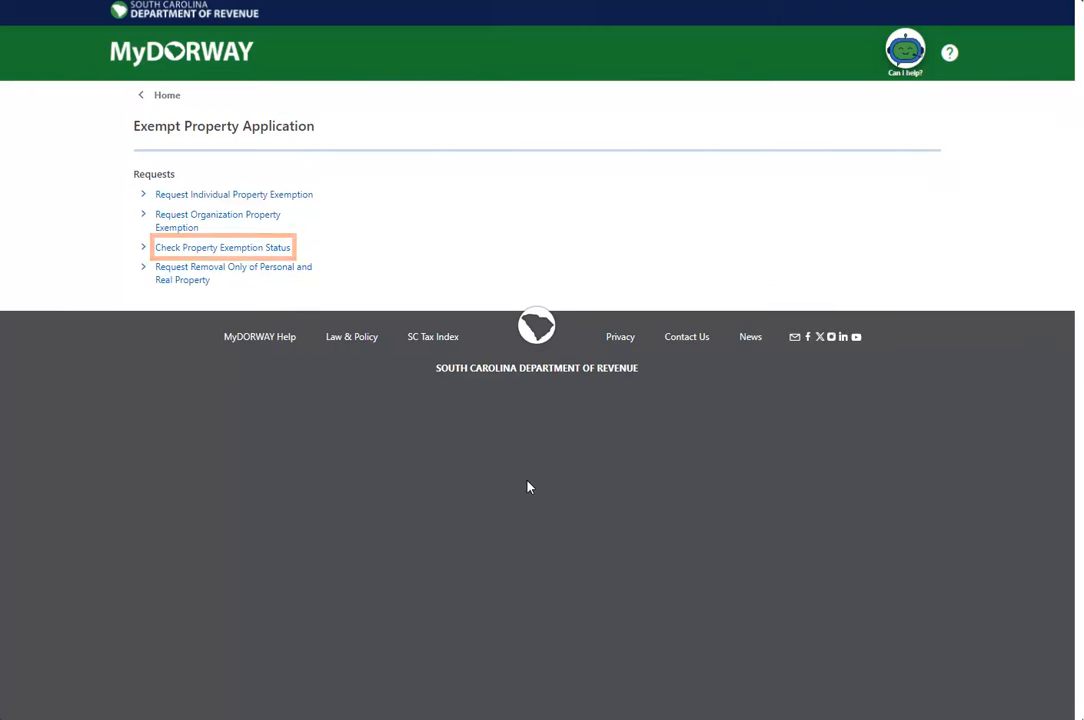
pyautogui.click(252, 250)
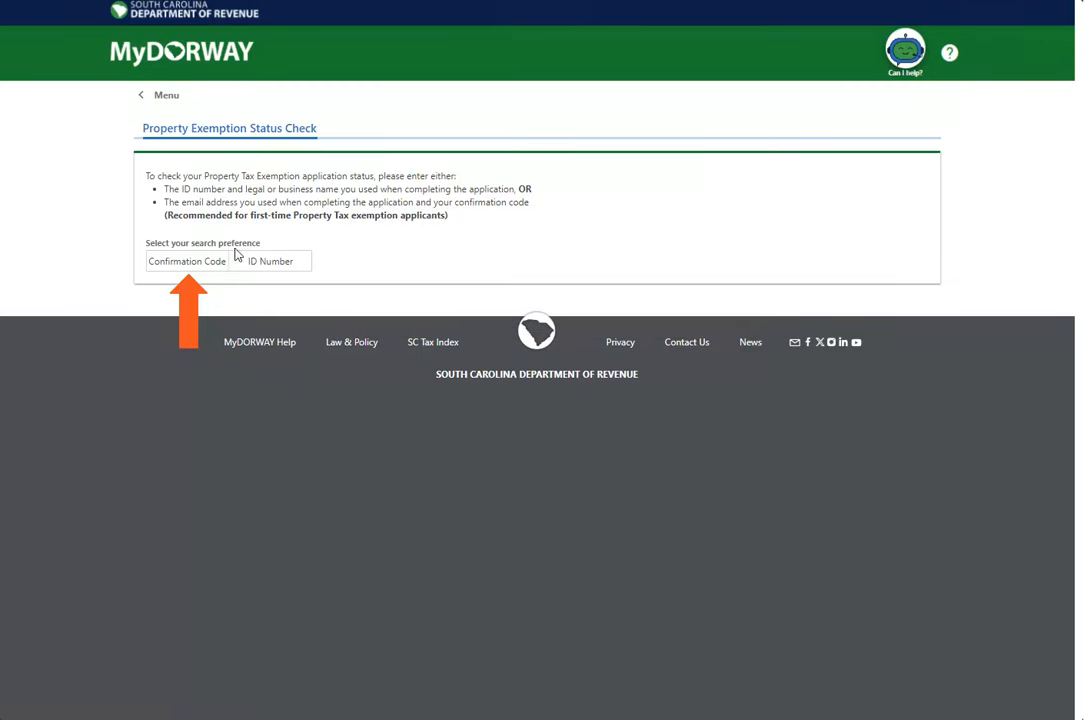
# Search the application status by confirmation code, pasting in the code and the application e-mail
pyautogui.click(199, 263)
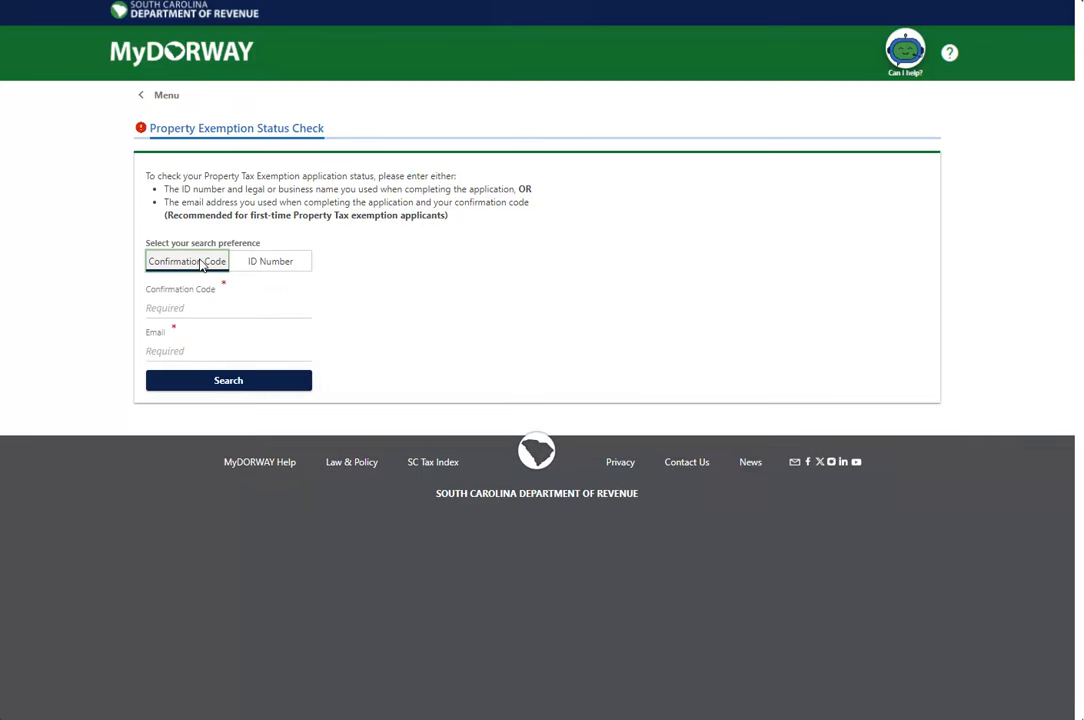
pyautogui.click(179, 309)
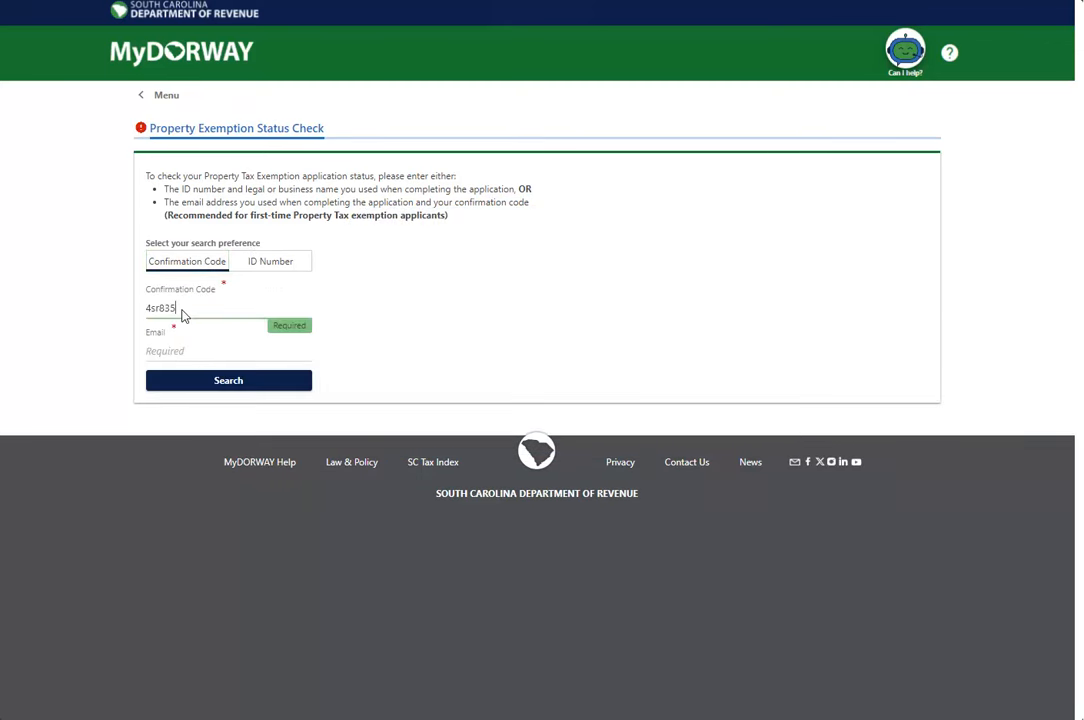
pyautogui.click(230, 352)
pyautogui.hotkey('ctrl', 'v')
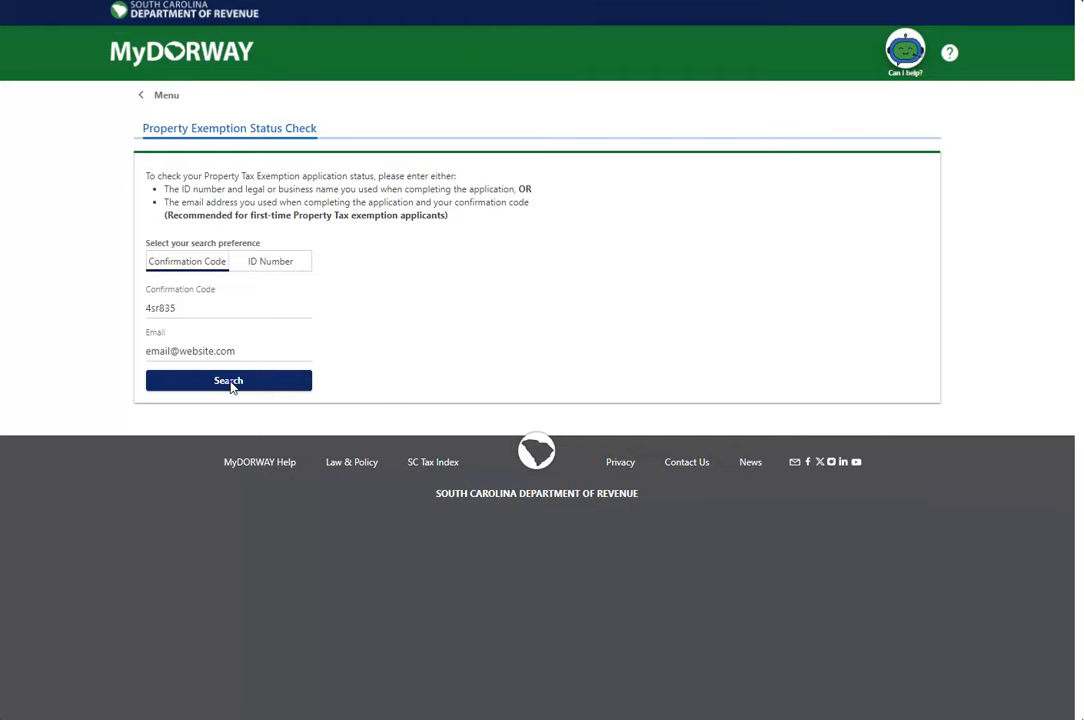
pyautogui.click(231, 381)
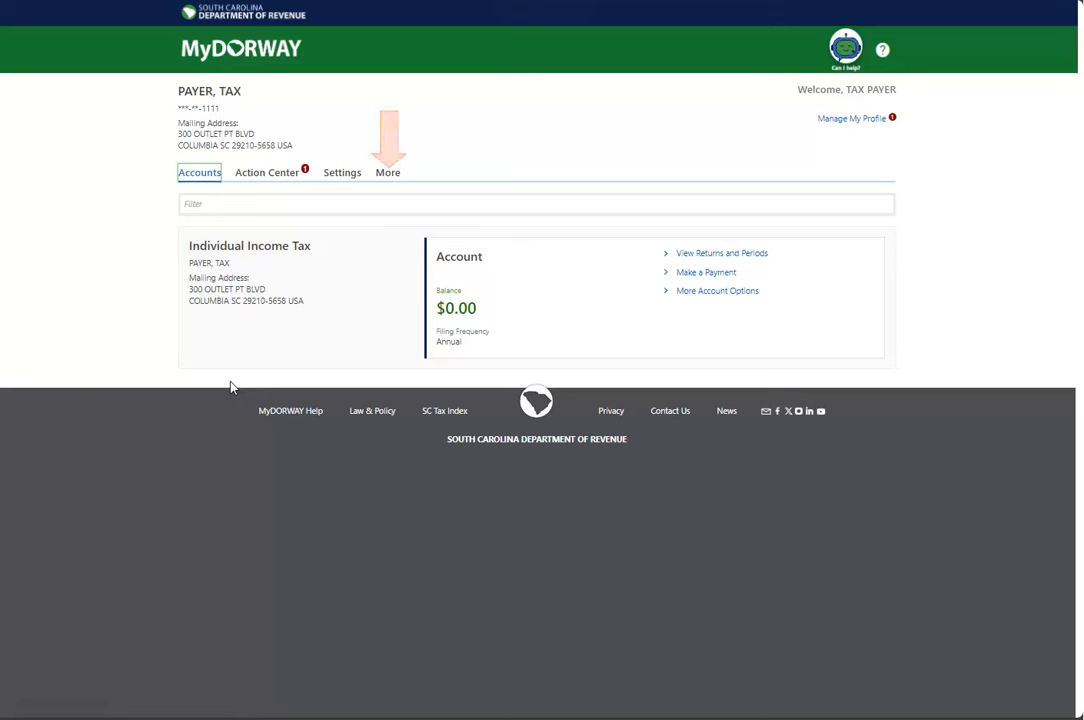
# Open View Letters from the More tab to see the Property Exemption Approval letter
pyautogui.click(387, 172)
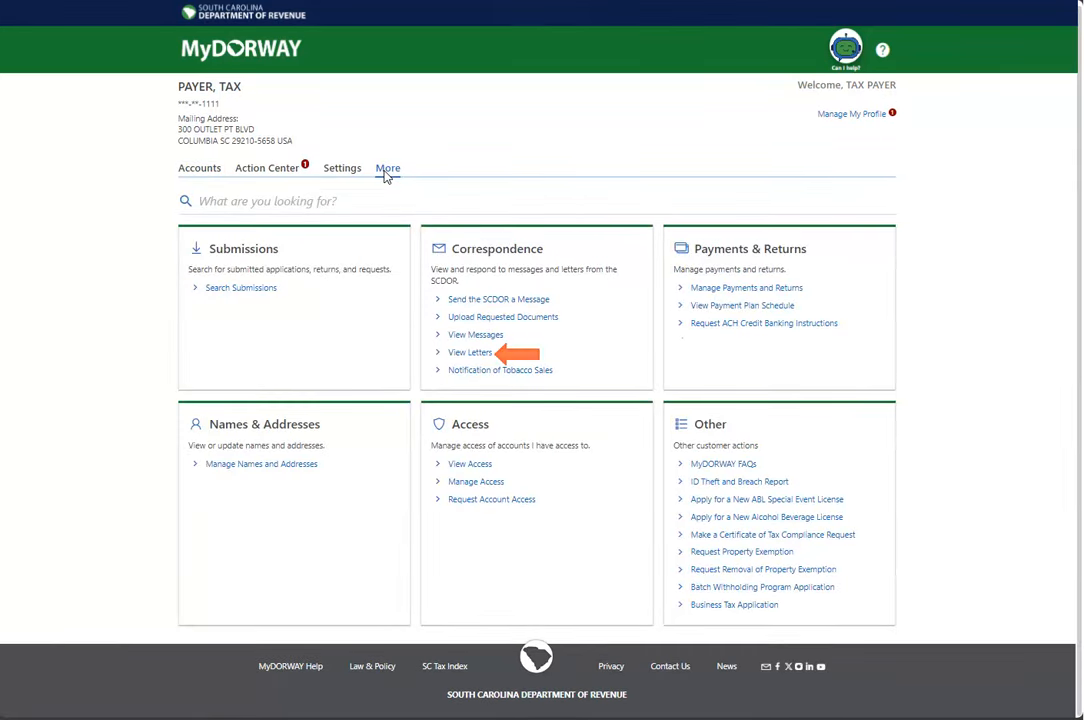
pyautogui.click(464, 353)
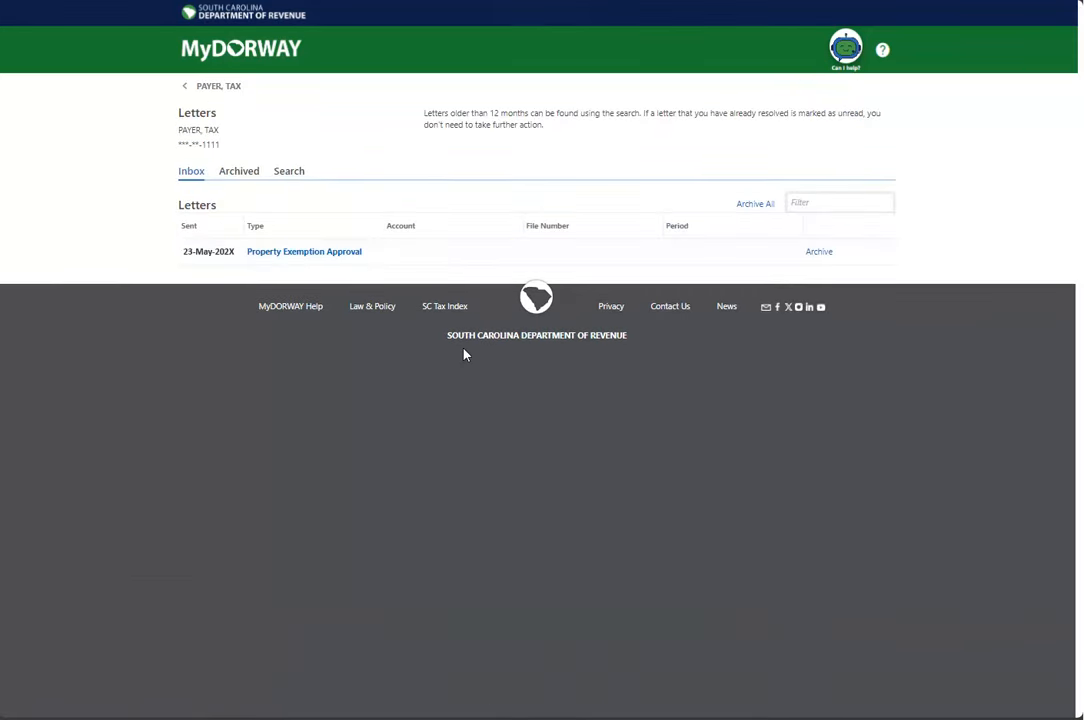